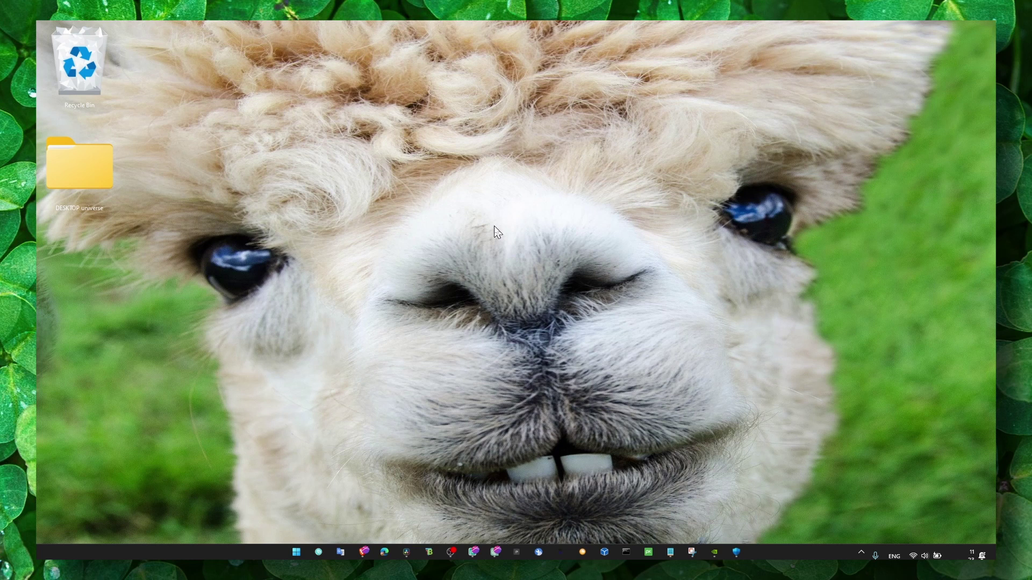
Open the Windows Update settings and view the Core isolation page in Windows Security, minimizing it when finished.
key(super+s)
text(window)
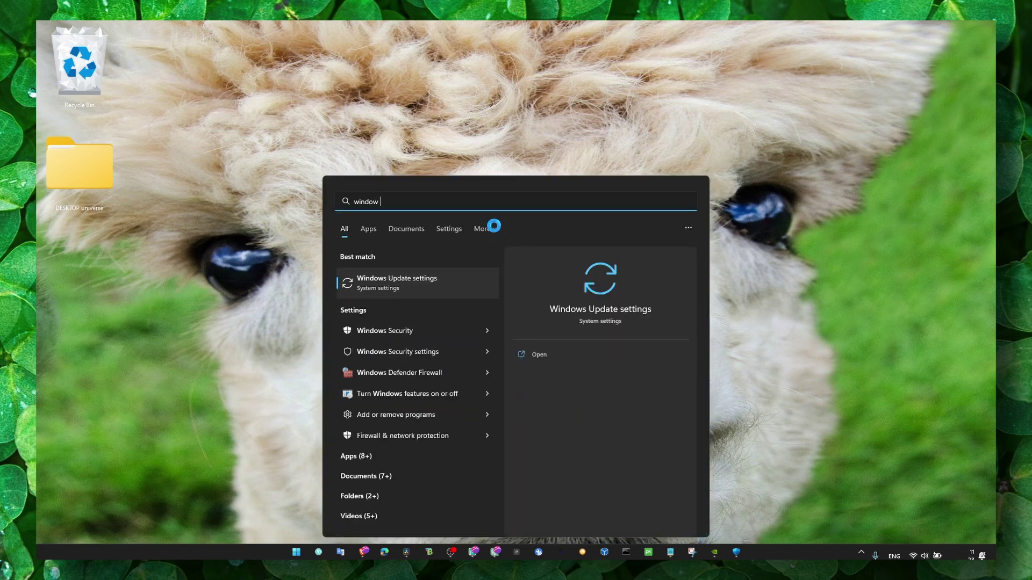
text(s update settings)
key(Return)
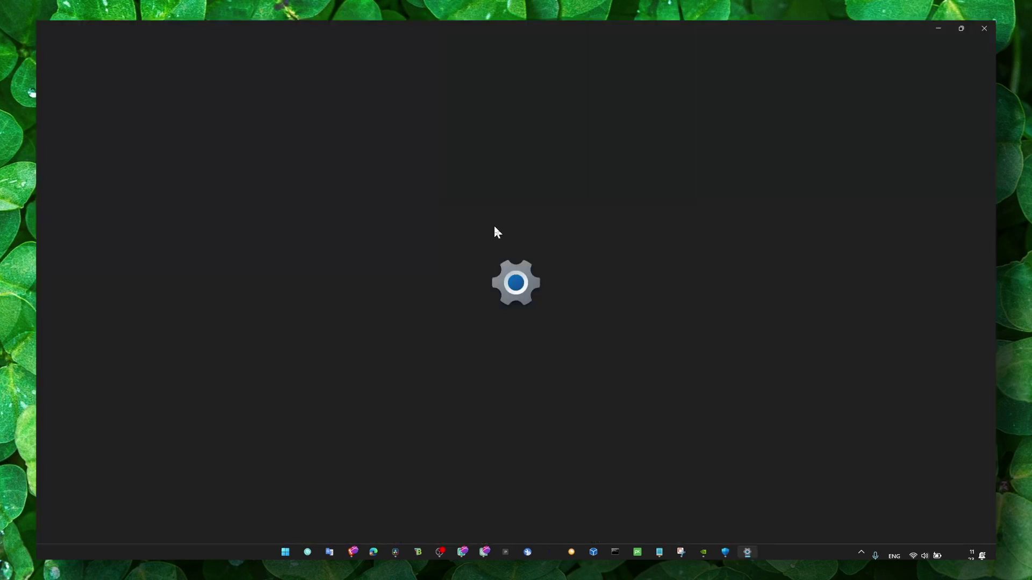
click(730, 548)
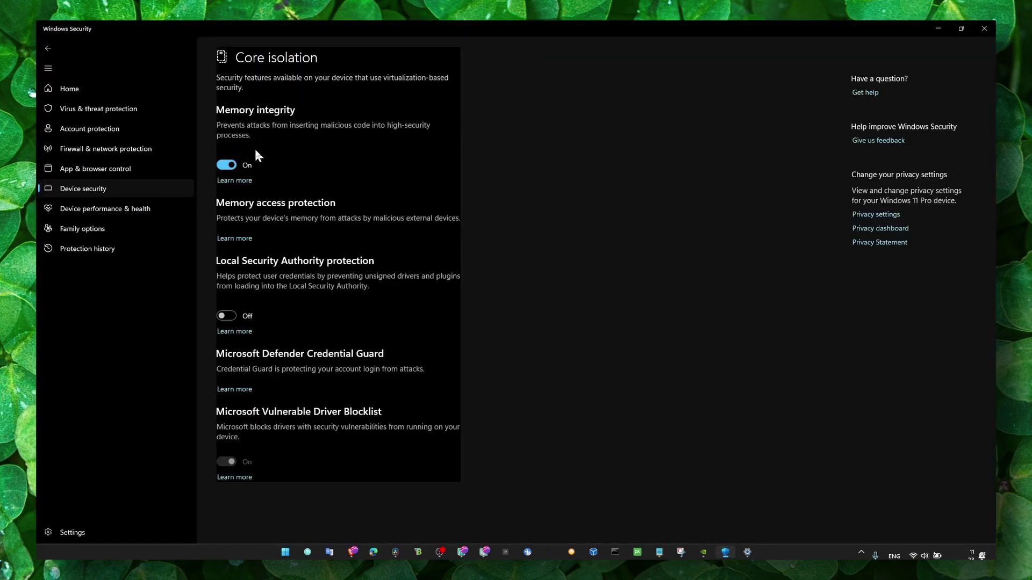
click(938, 28)
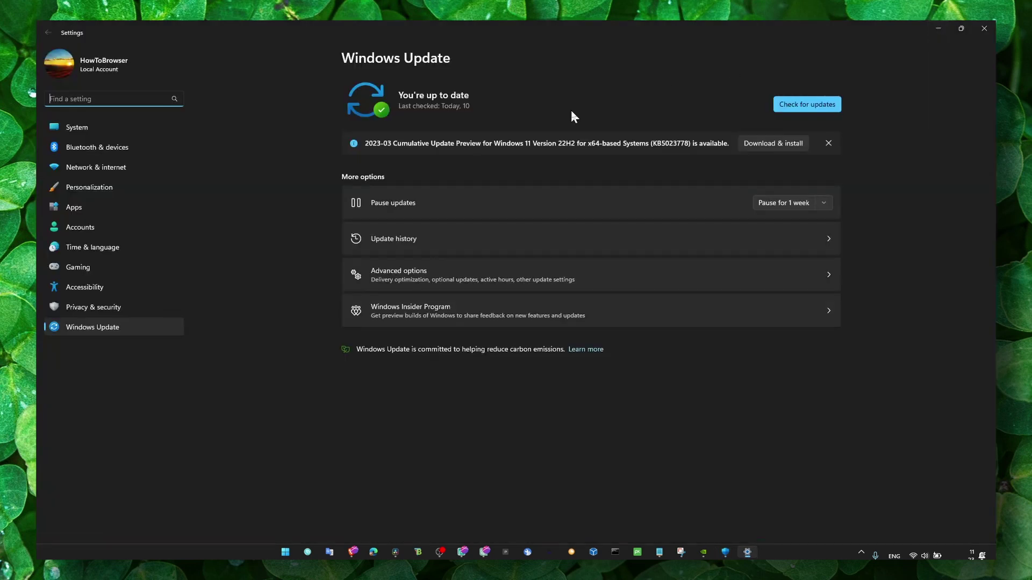
View the list of updates that can be uninstalled from the Windows Update history, and close Settings.
click(422, 245)
scroll(424, 269, down, 5)
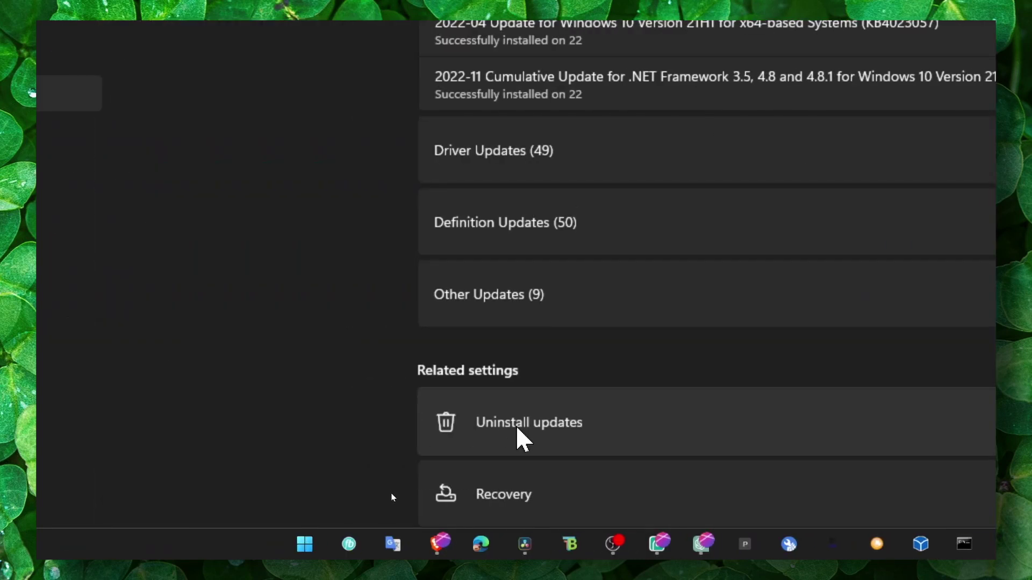
click(517, 429)
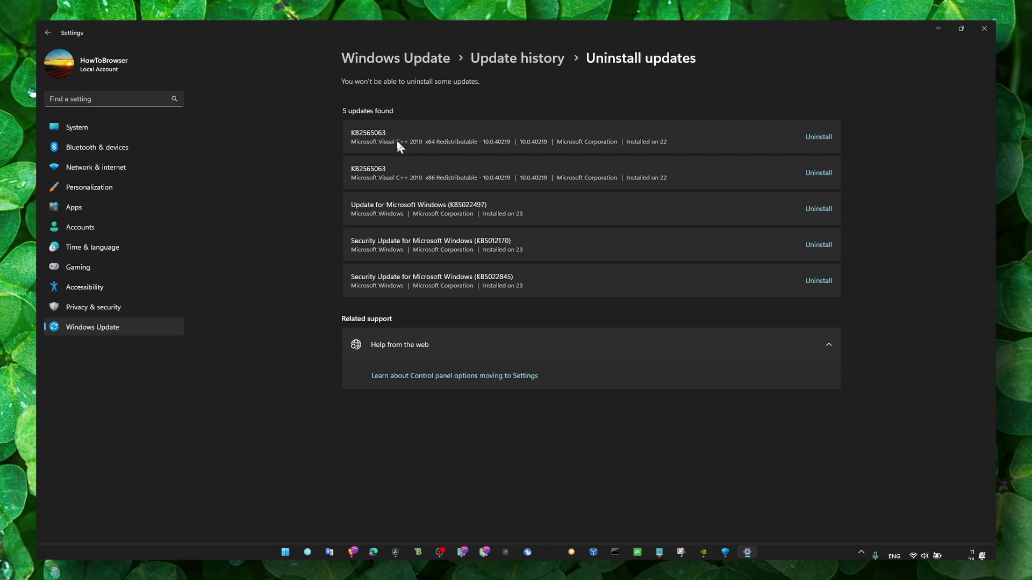
click(984, 28)
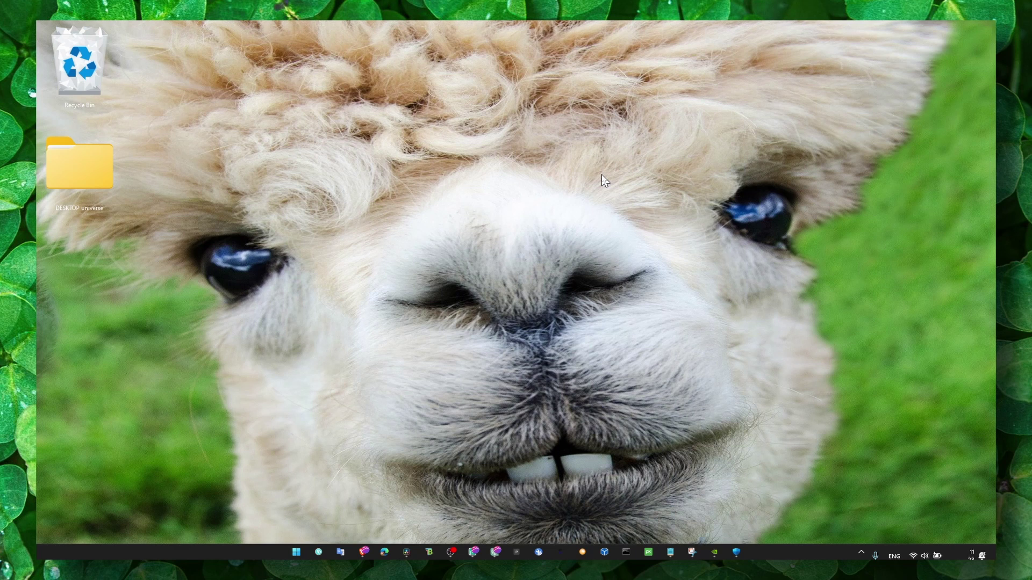
View the optional updates in the advanced options of Windows Update, and close Settings.
key(super+s)
text(windows)
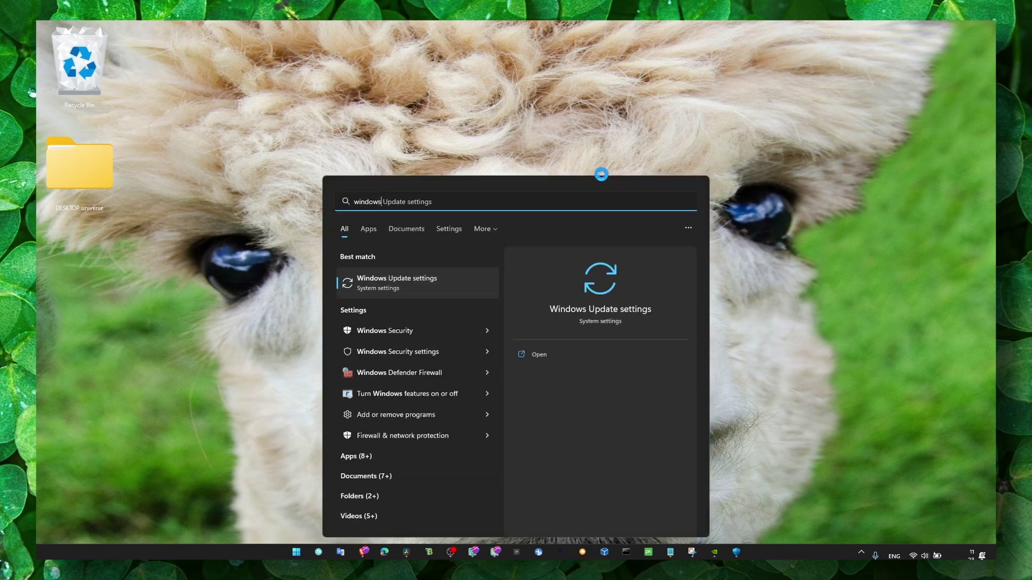
click(438, 279)
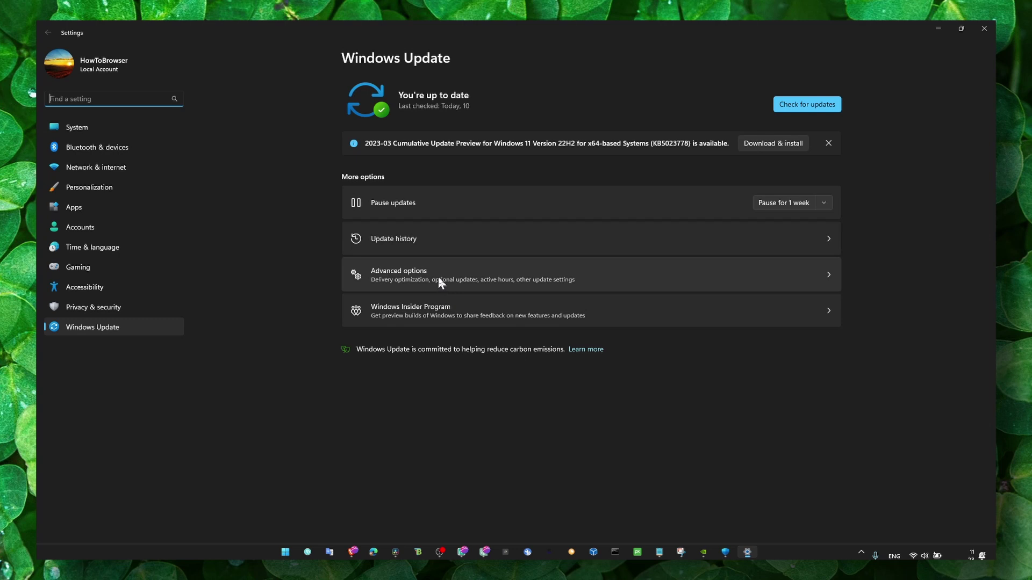
click(438, 277)
click(422, 313)
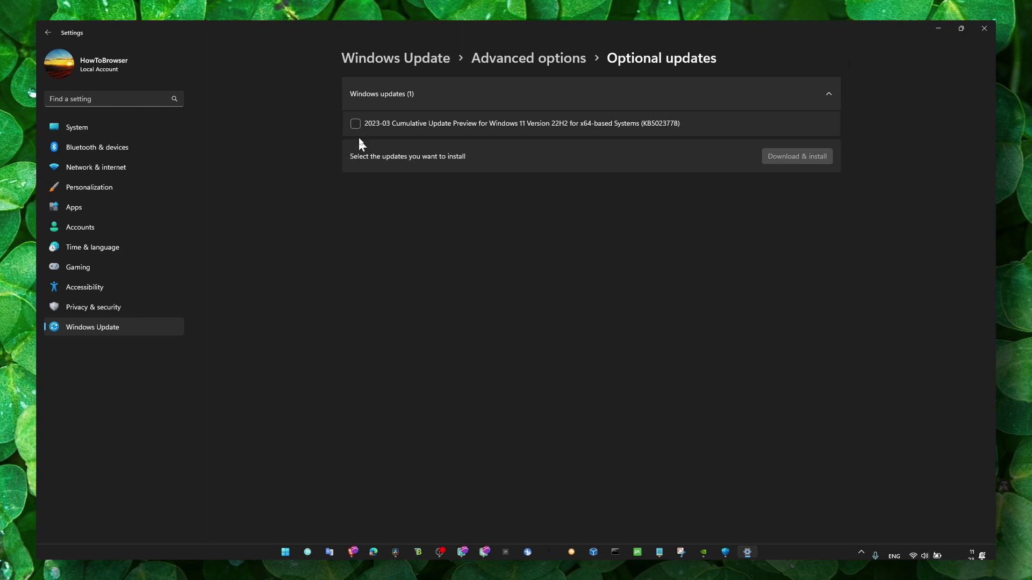
click(960, 28)
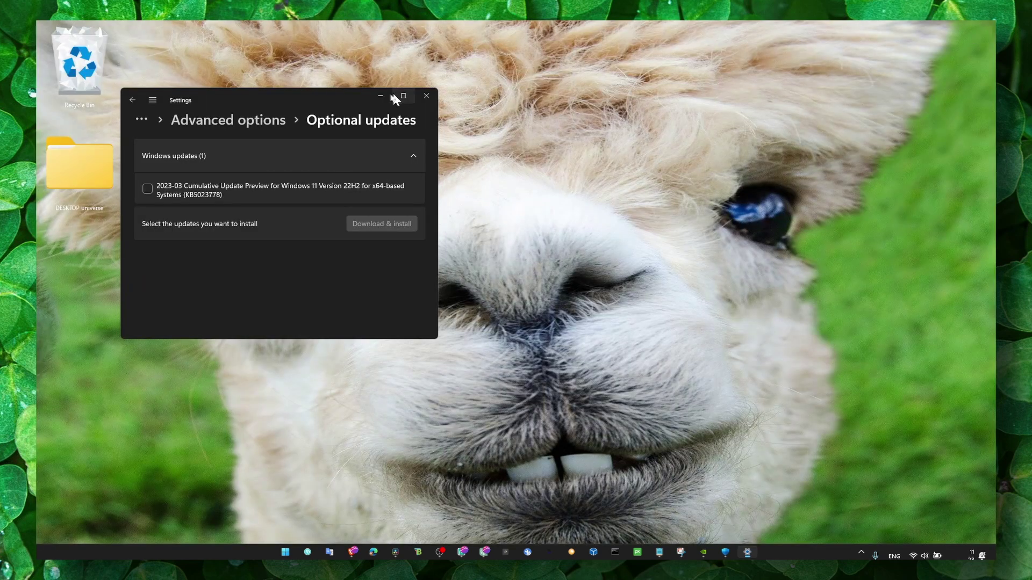
click(427, 96)
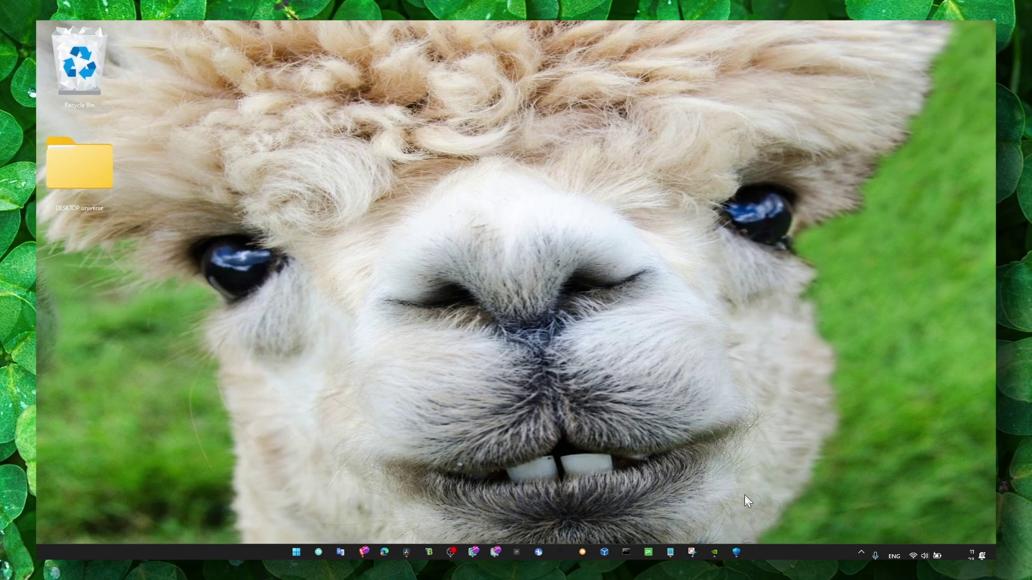
Review the Core isolation settings in Windows Security, including Local Security Authority protection, and close the window.
mouse_move(747, 546)
click(774, 530)
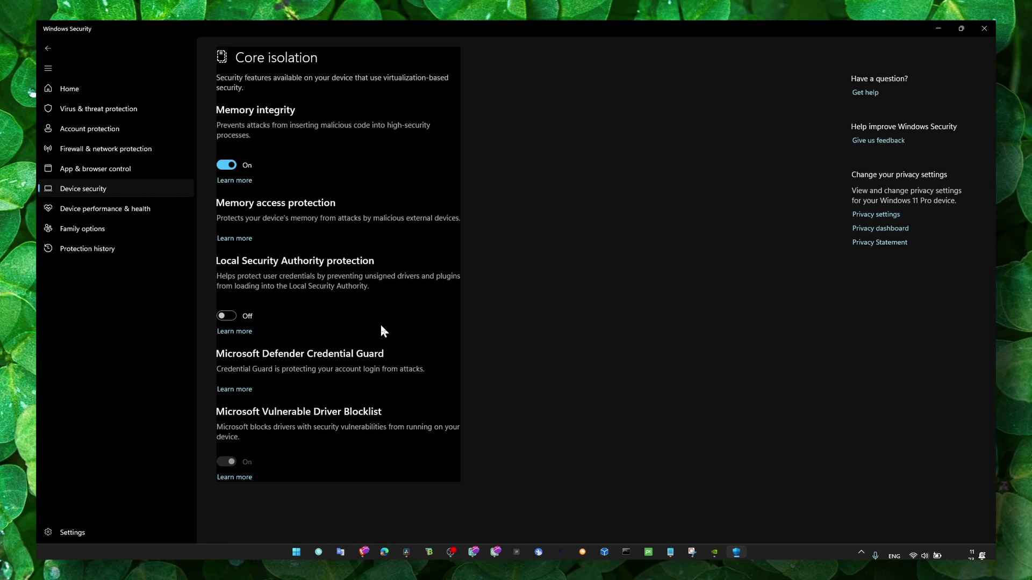
click(979, 32)
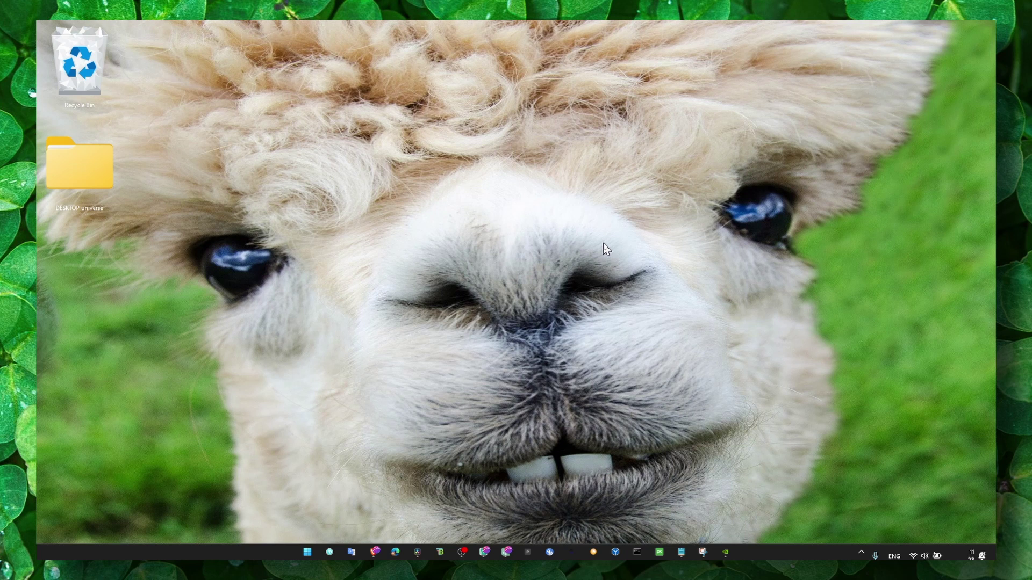
Check the CPU virtualization status in Task Manager's performance view, and return to the desktop.
right_click(782, 546)
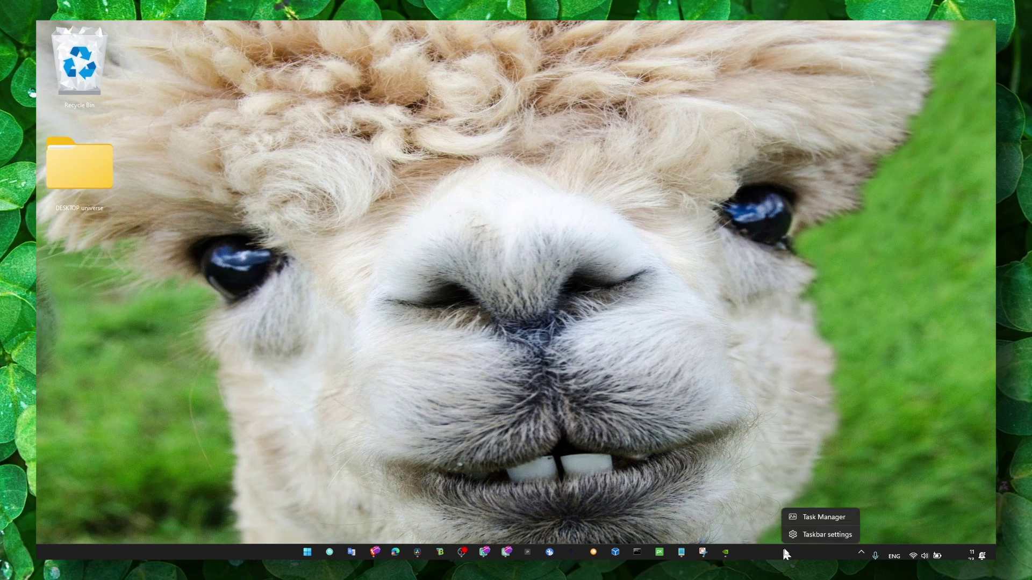
click(805, 518)
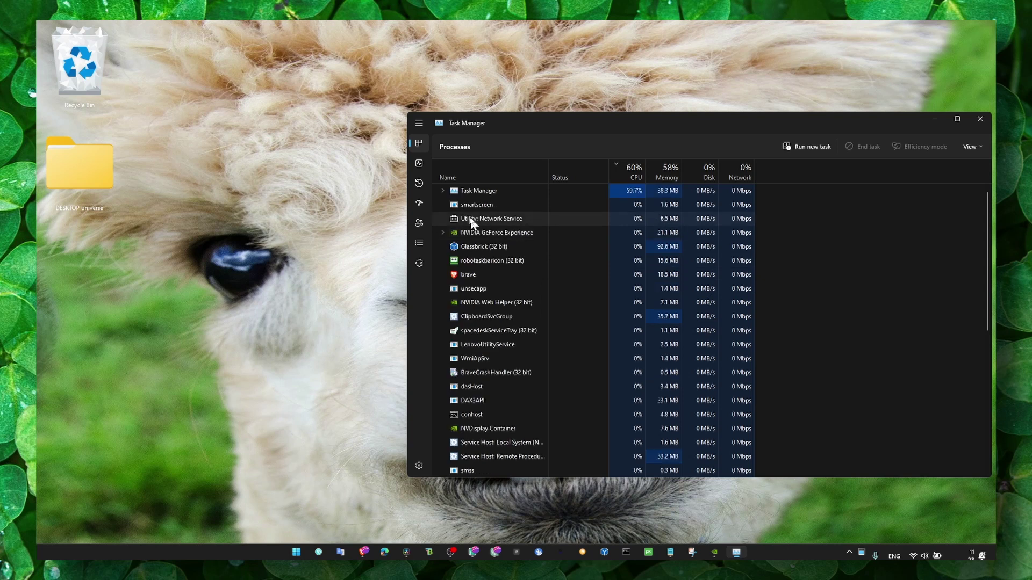
click(420, 161)
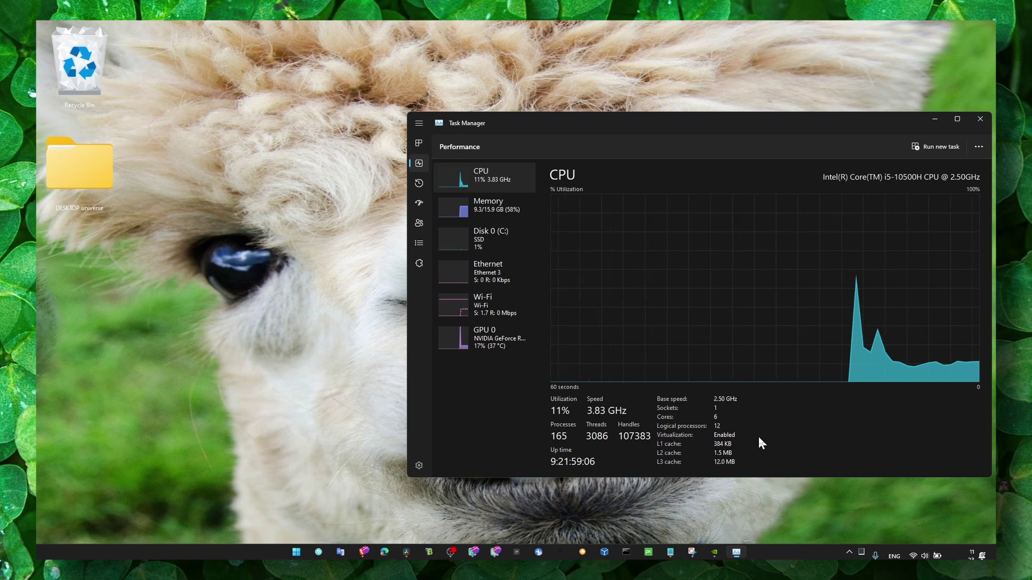
drag(879, 121, 859, 121)
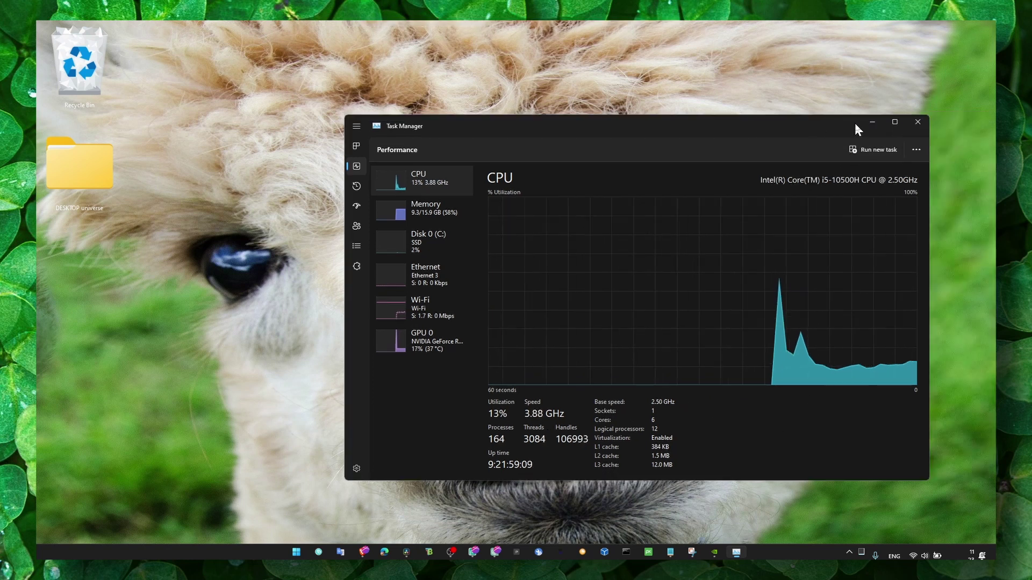
key(super+d)
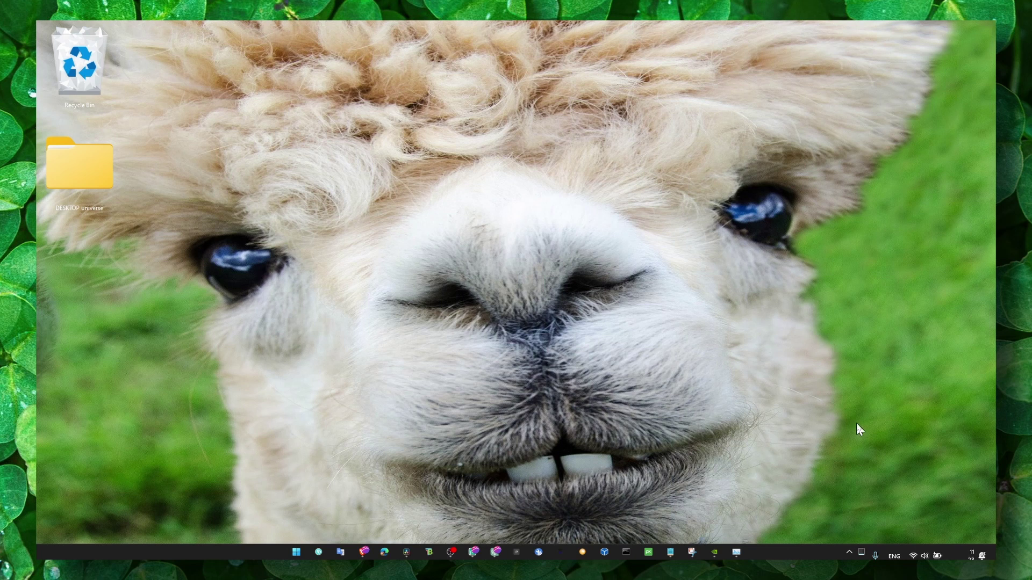
drag(861, 552, 859, 511)
key(super+s)
text(graphics settings)
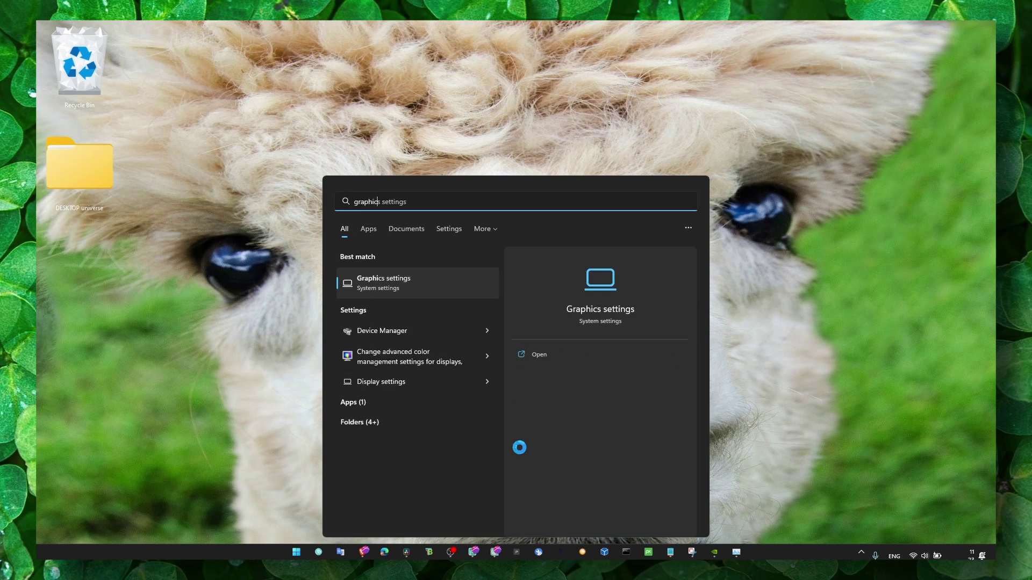
key(BackSpace)
text(e)
key(BackSpace)
key(BackSpace)
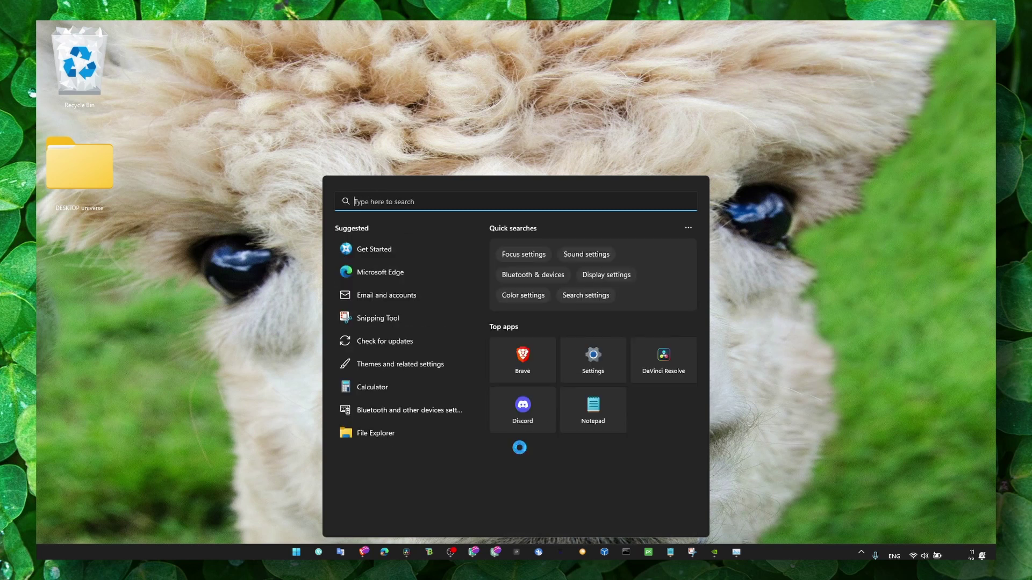
Open GeForce Experience, check the graphics driver status and its driver preference options, and minimize the window.
text(geForce Experience)
click(451, 277)
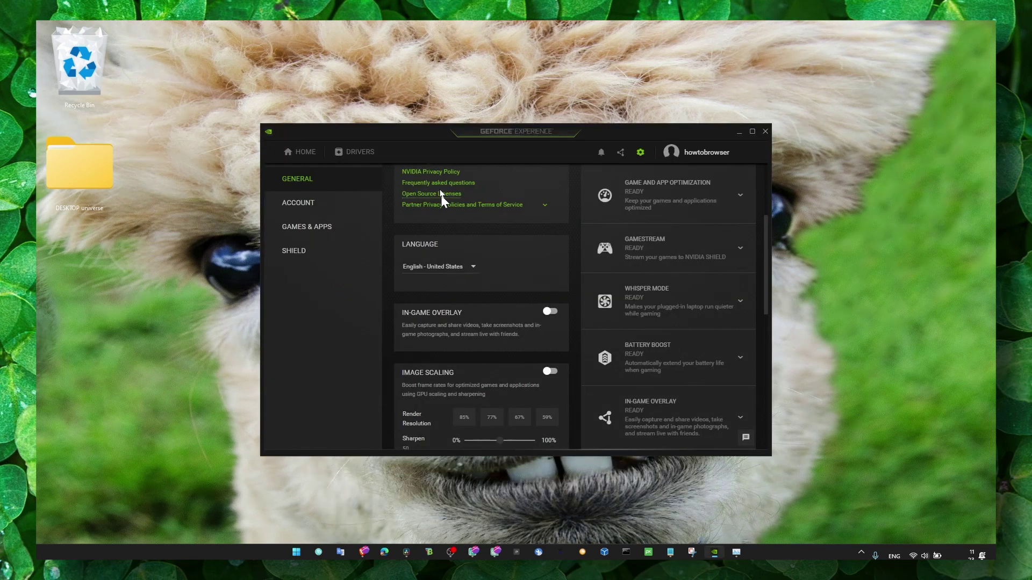
click(349, 152)
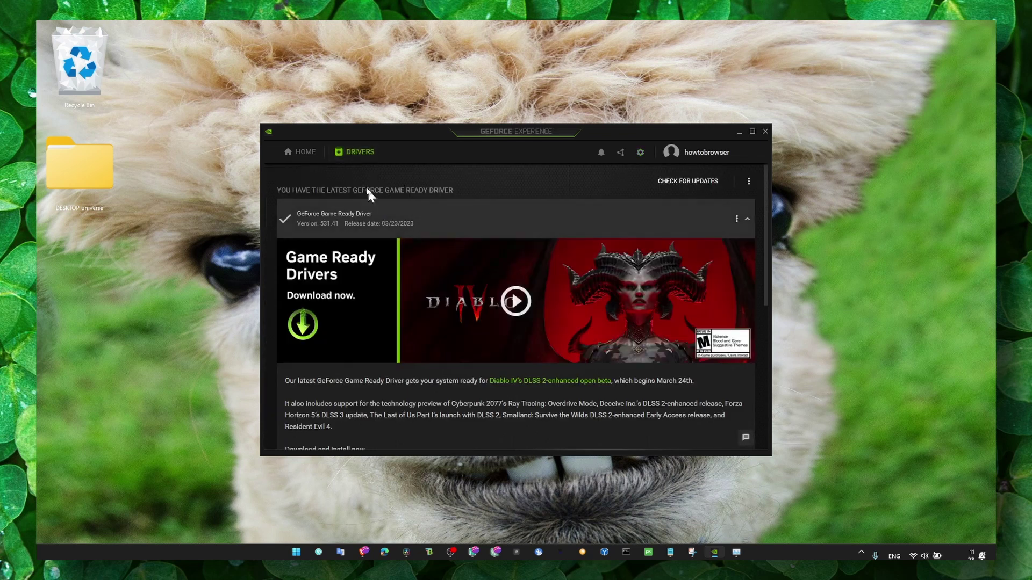
click(749, 181)
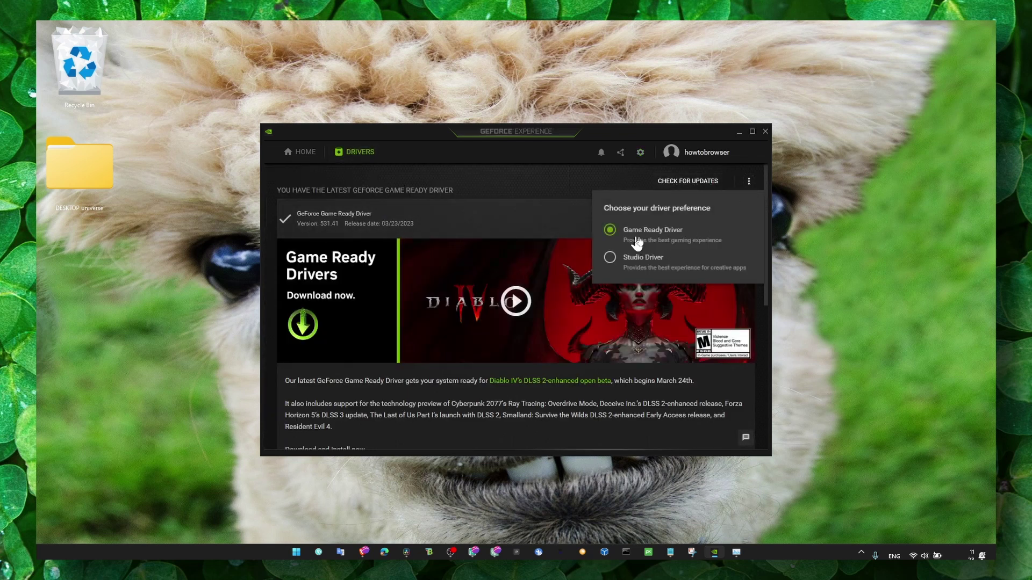
click(552, 199)
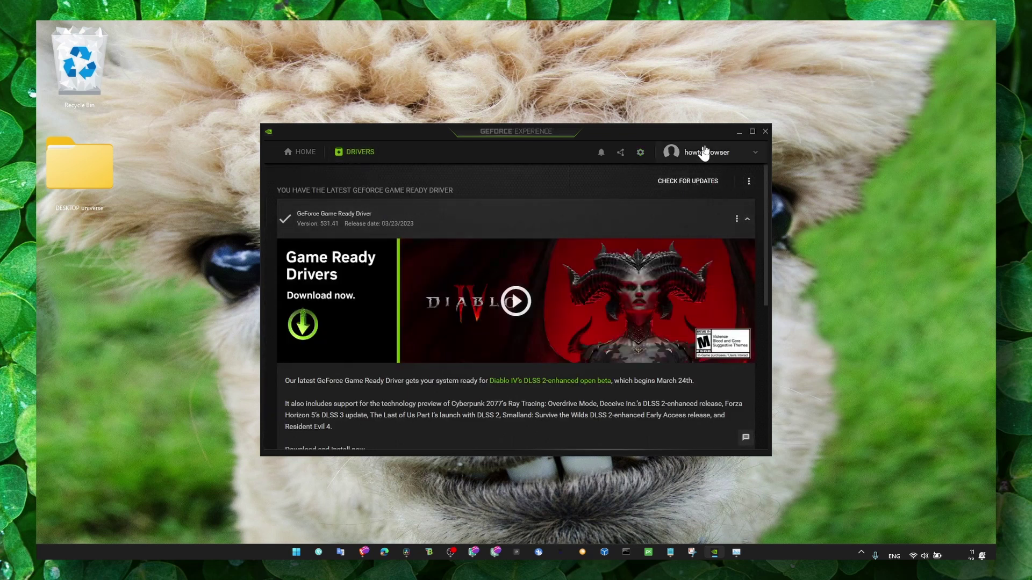
click(739, 131)
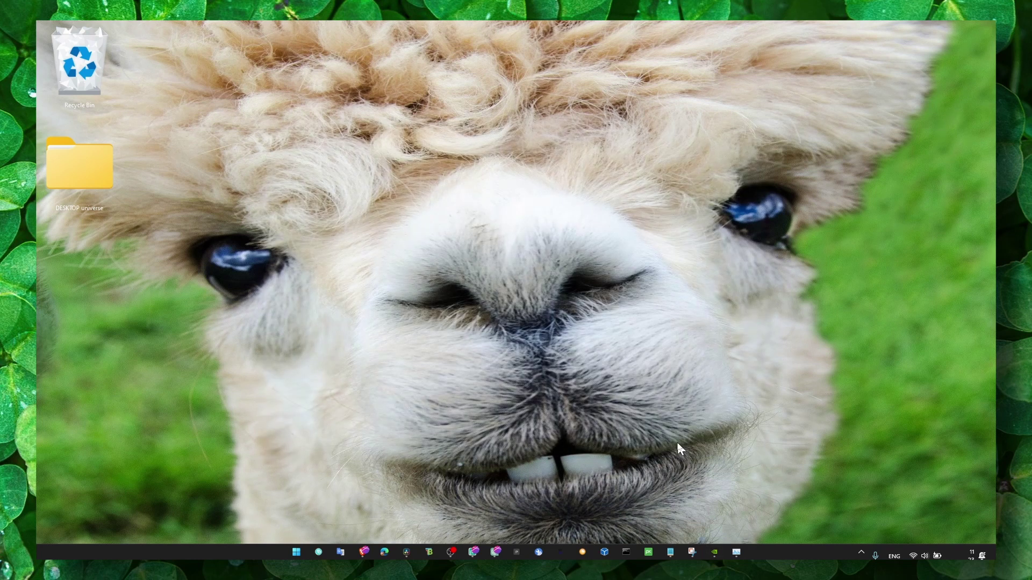
click(450, 550)
click(451, 550)
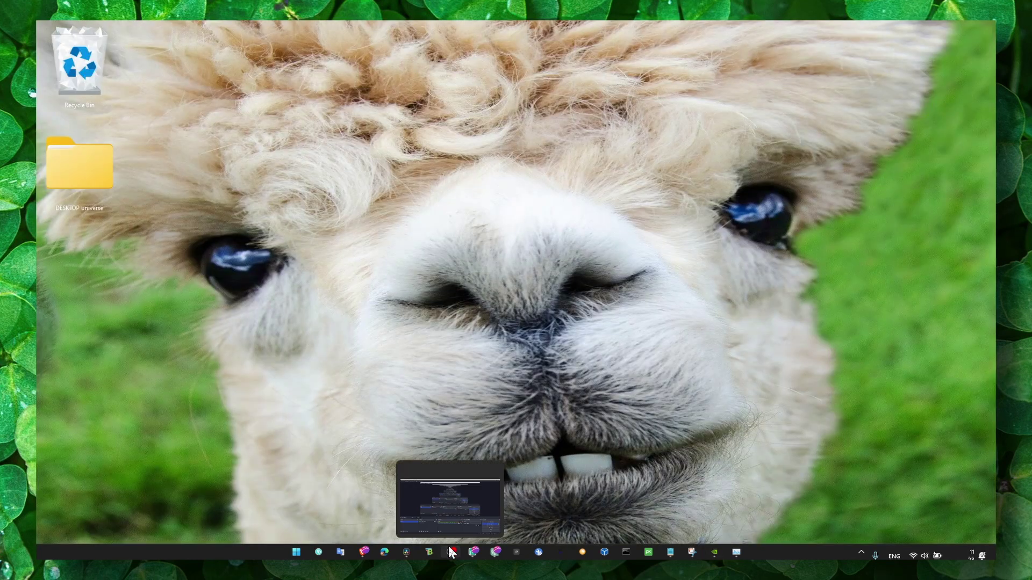
click(450, 551)
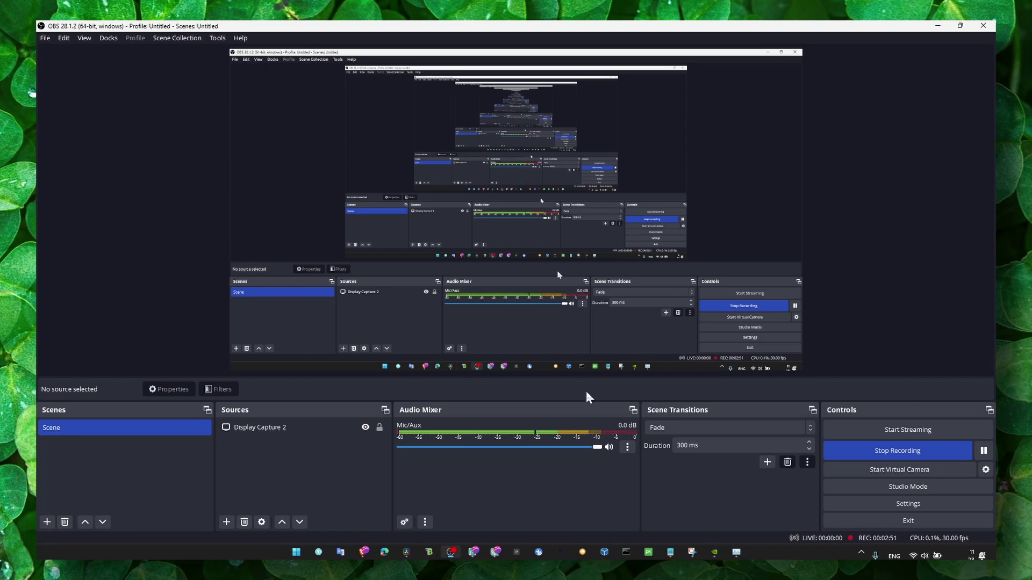
click(938, 25)
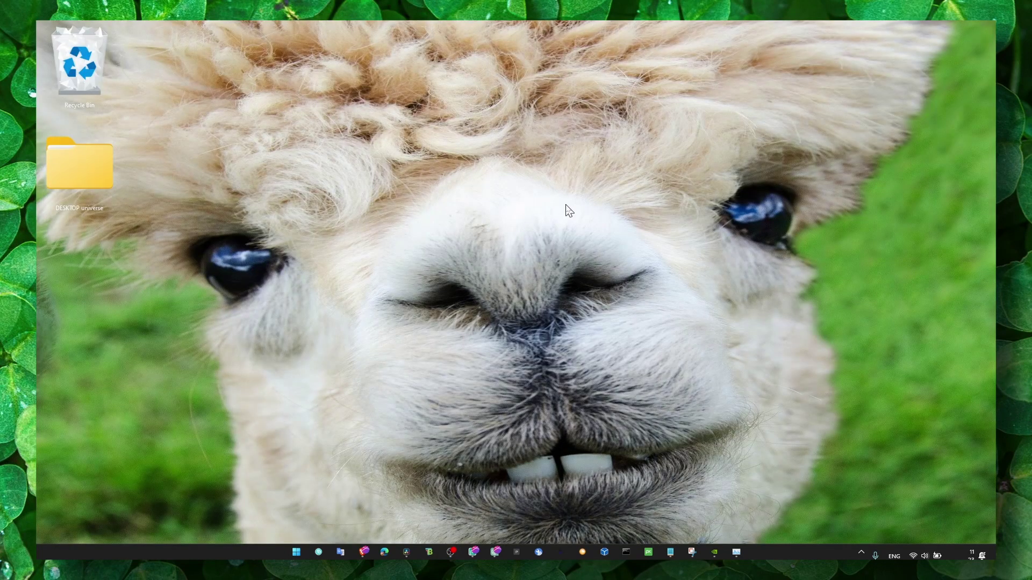
Search Windows for the Windows Update settings, open them, and maximize the Settings window.
key(super+s)
text(windows)
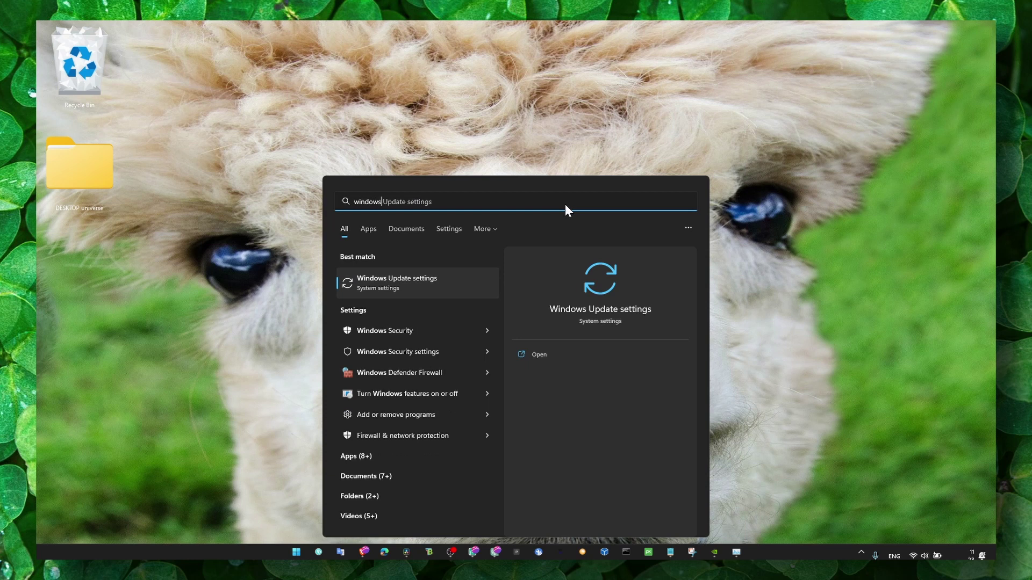
click(435, 289)
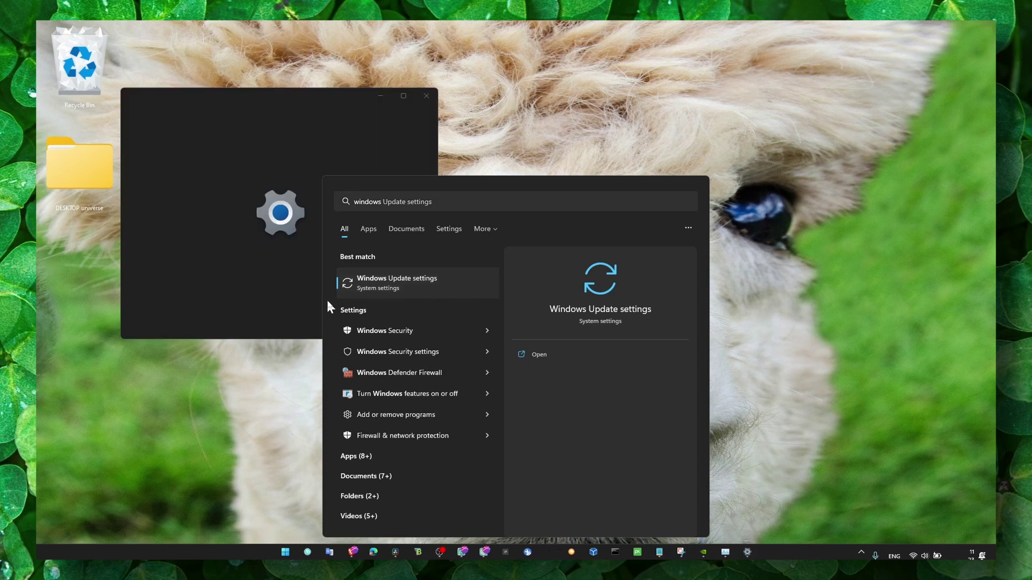
click(383, 96)
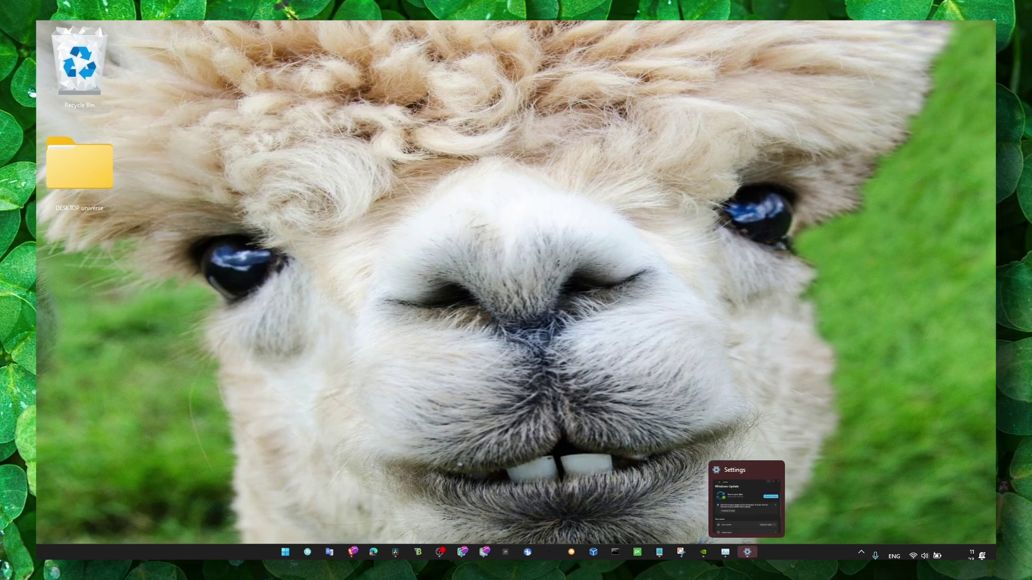
click(748, 556)
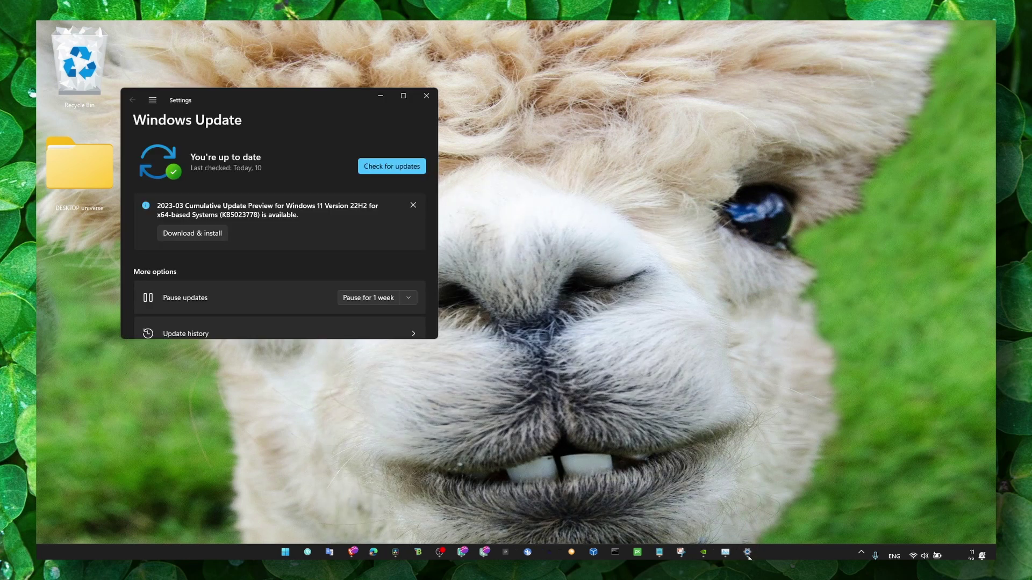
double_click(373, 101)
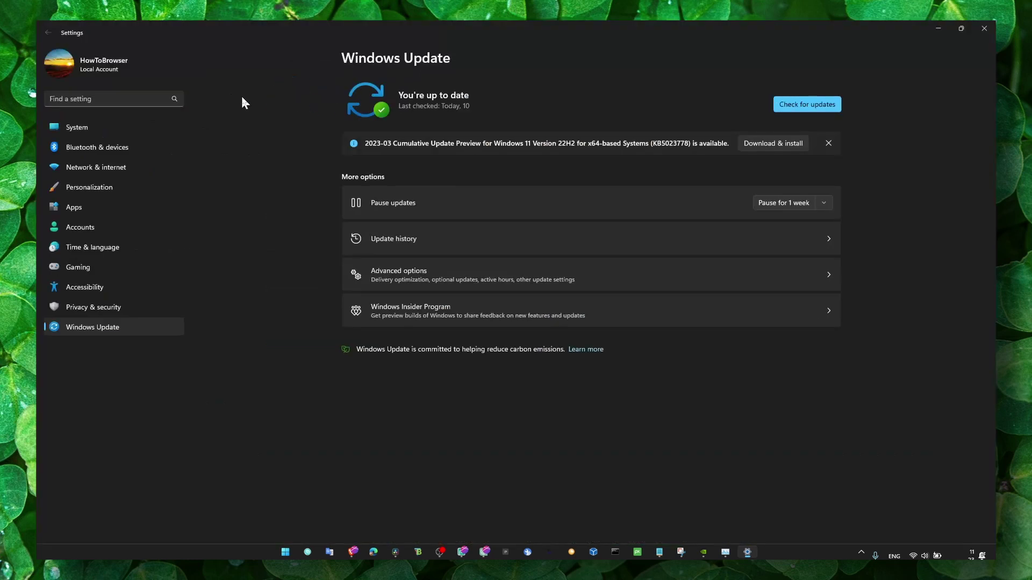
click(111, 286)
scroll(348, 309, down, 2)
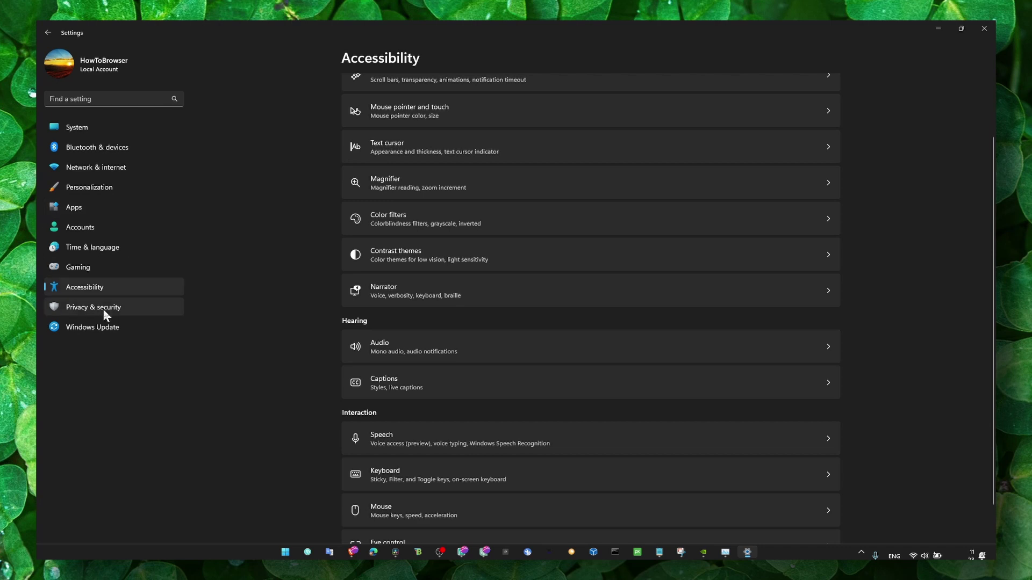
click(105, 325)
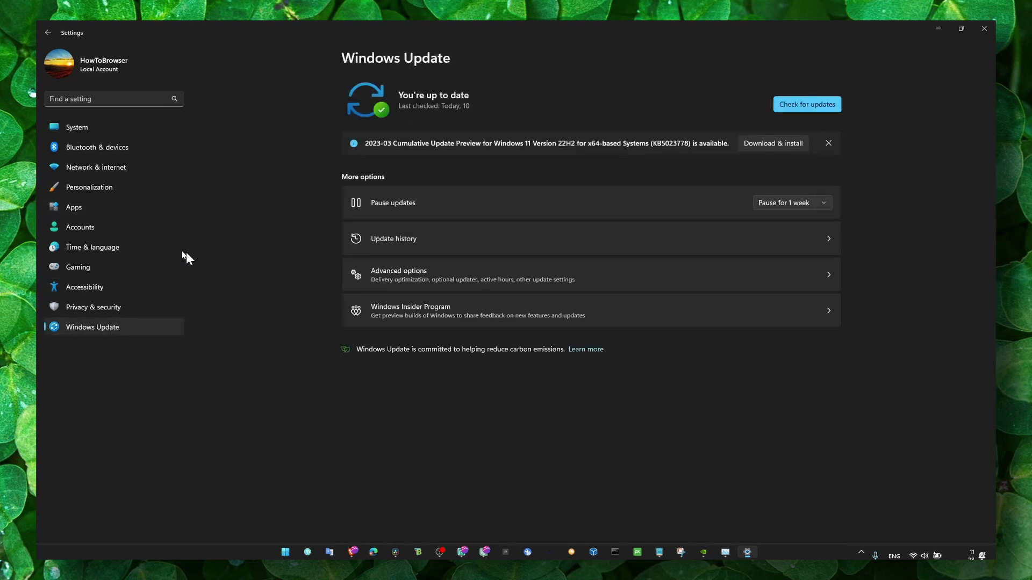
Open the Recovery page of the System settings and review the recovery options, including Advanced startup.
click(109, 129)
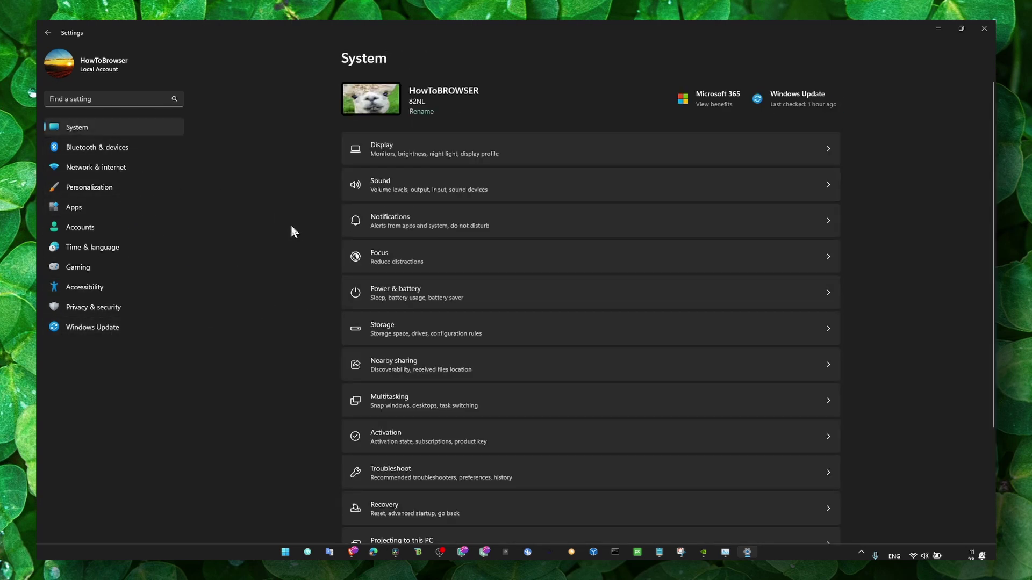
scroll(409, 323, down, 1)
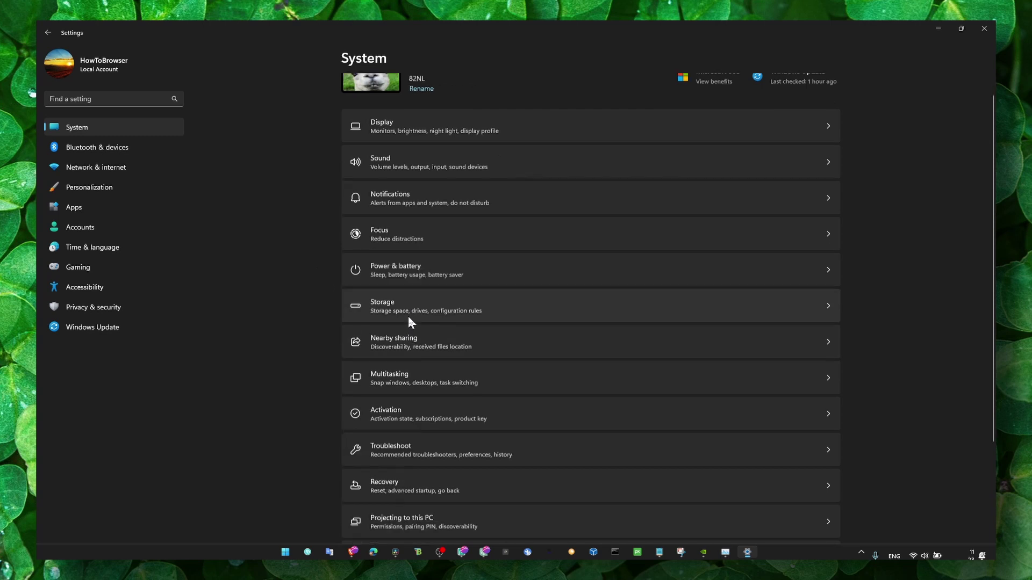
scroll(409, 318, down, 3)
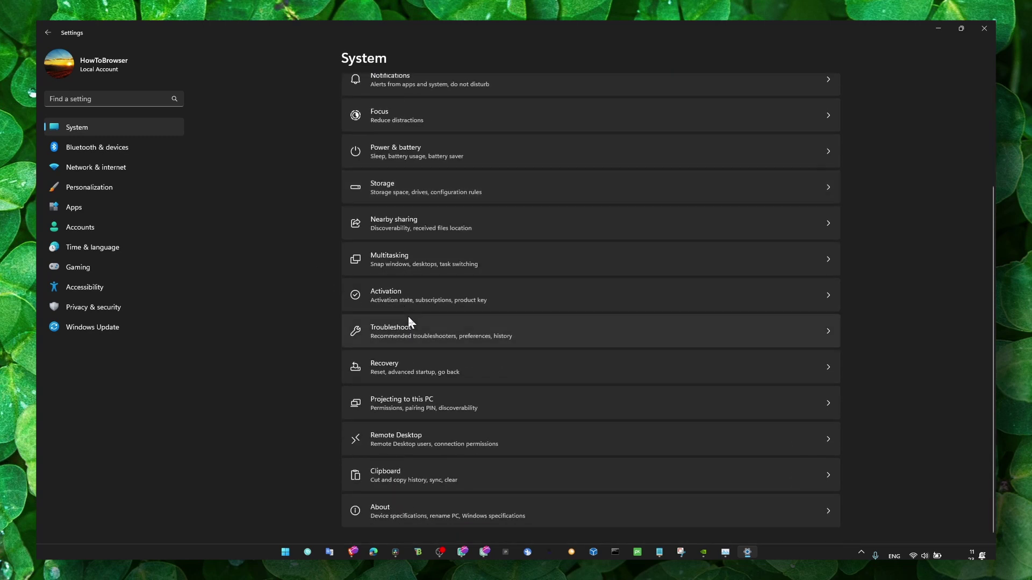
click(452, 375)
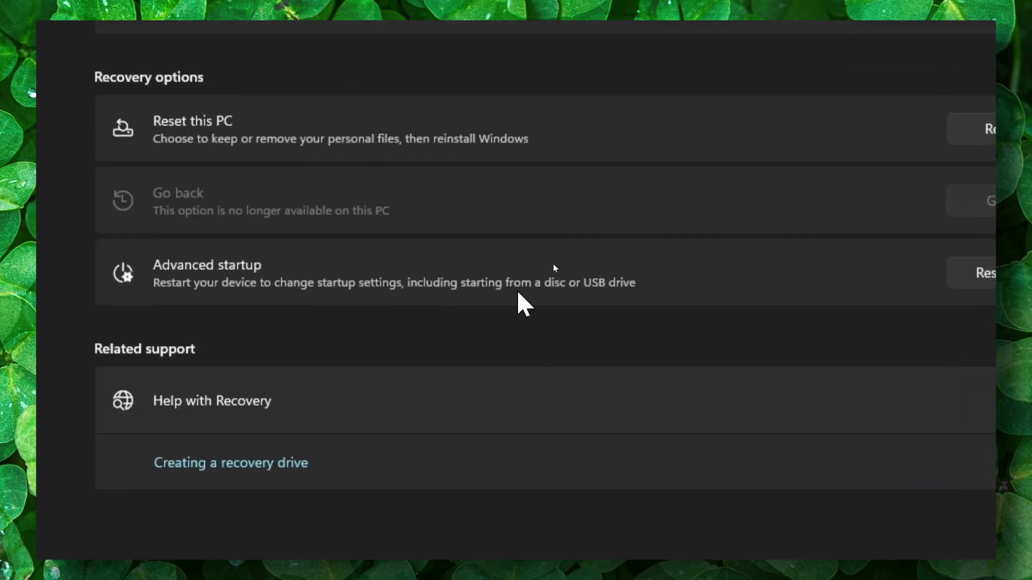
Open System Configuration through a search for msconfig and enable Safe boot with the Minimal option.
key(super+s)
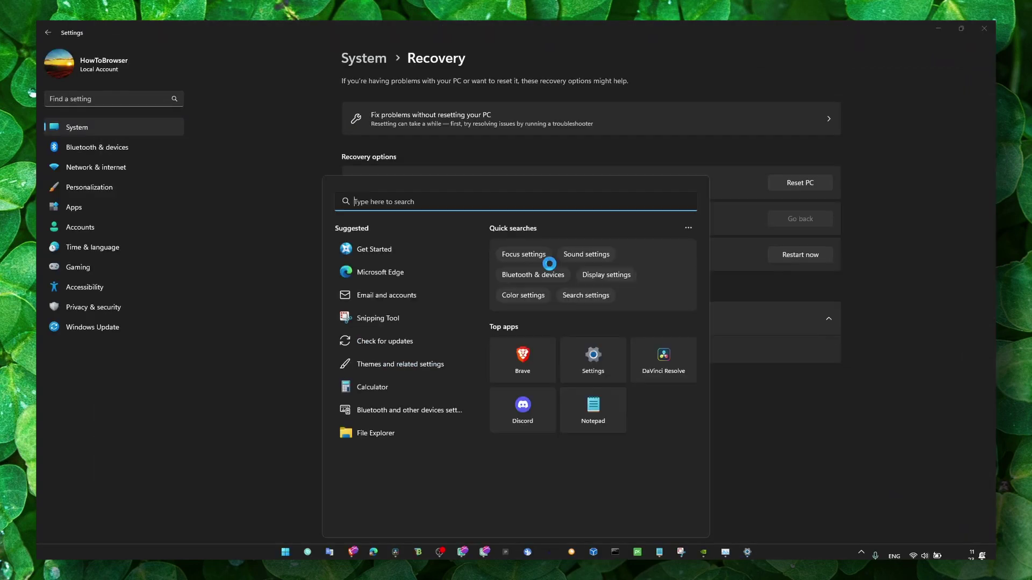
text(mscon)
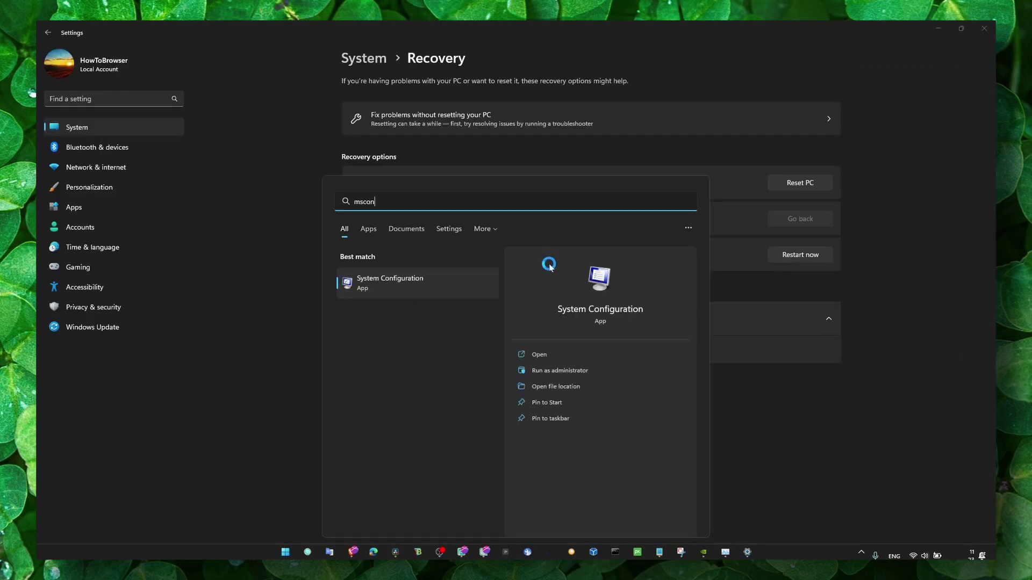
key(Return)
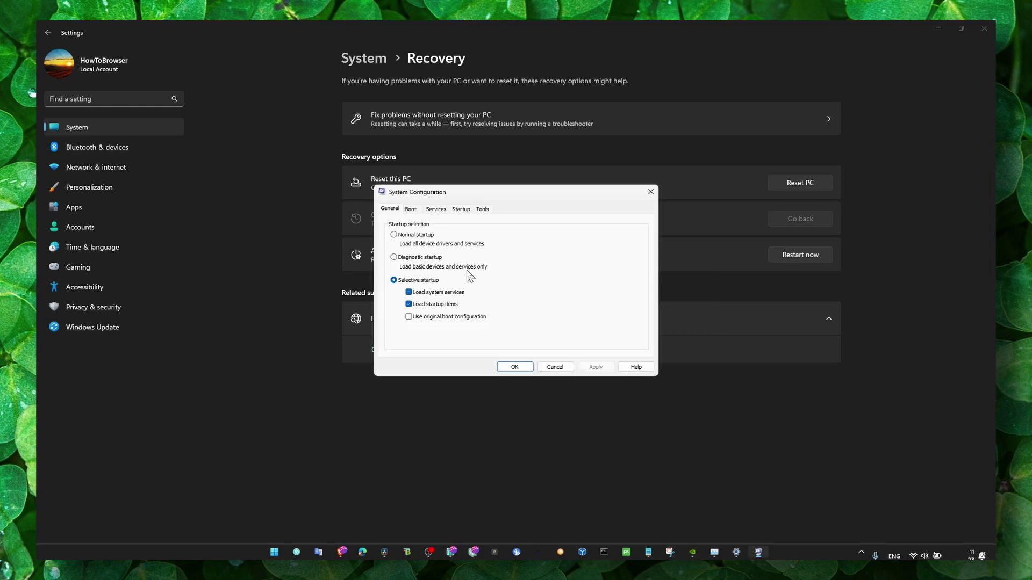
click(413, 211)
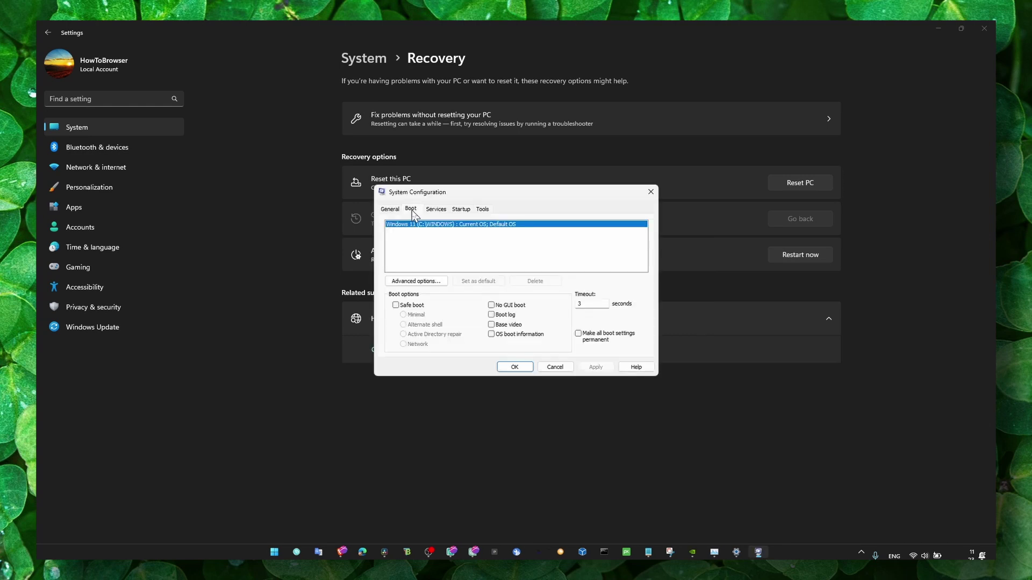
click(396, 305)
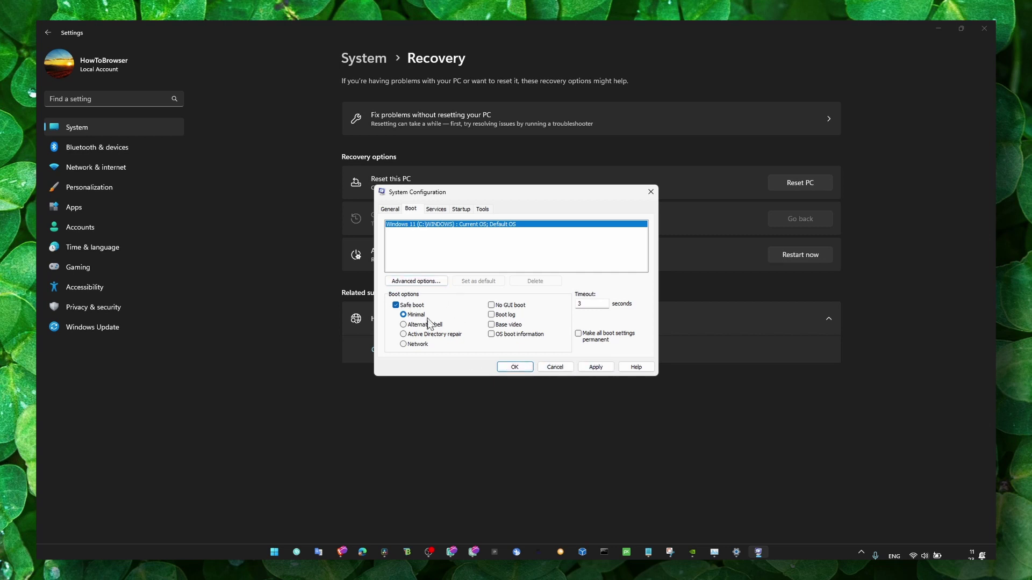
Hide all Microsoft services in System Configuration's list of services.
click(435, 209)
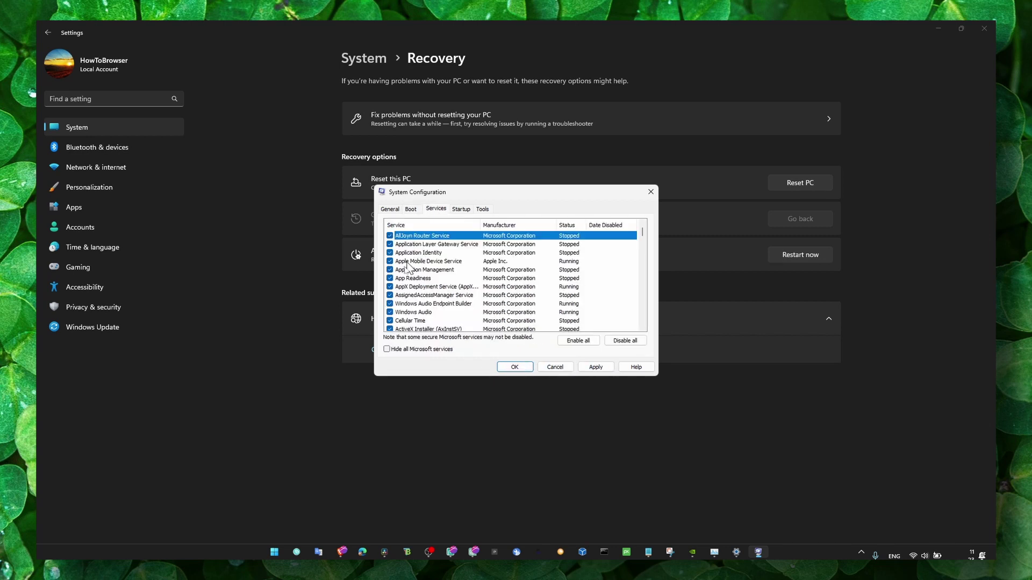
click(387, 350)
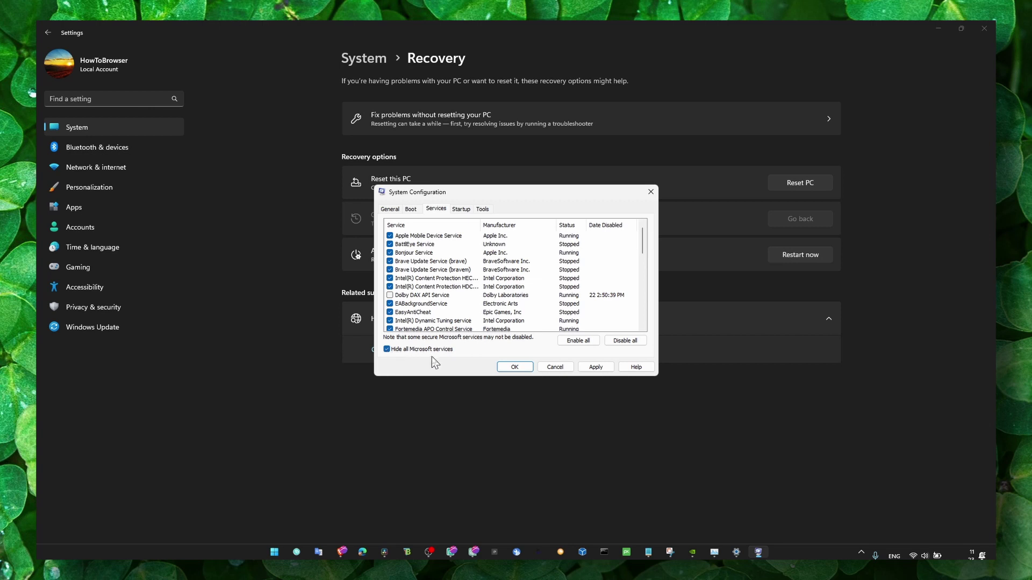